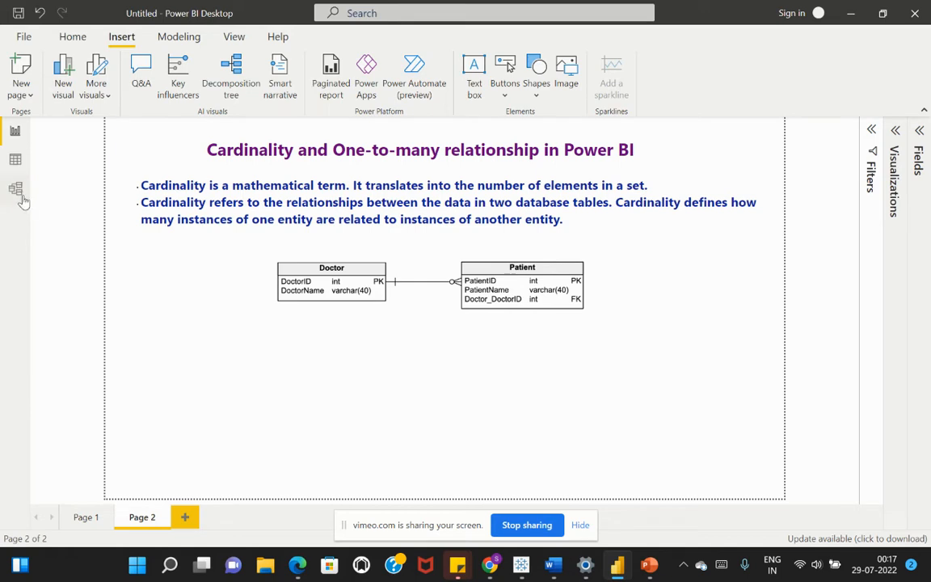
Step: Autodetect relationships between the tables of the data model
{"action": "left_click", "coordinate": [15, 190]}
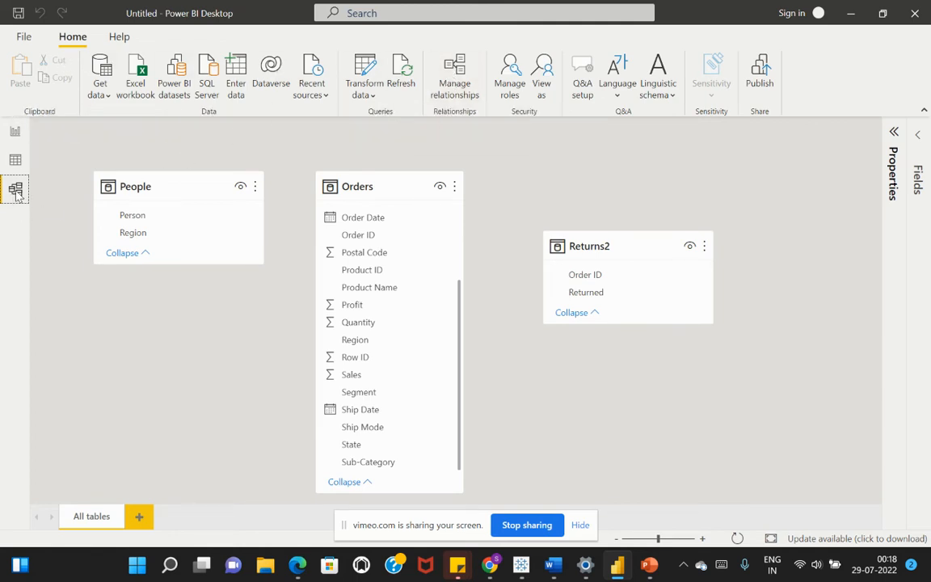
{"action": "left_click", "coordinate": [456, 77]}
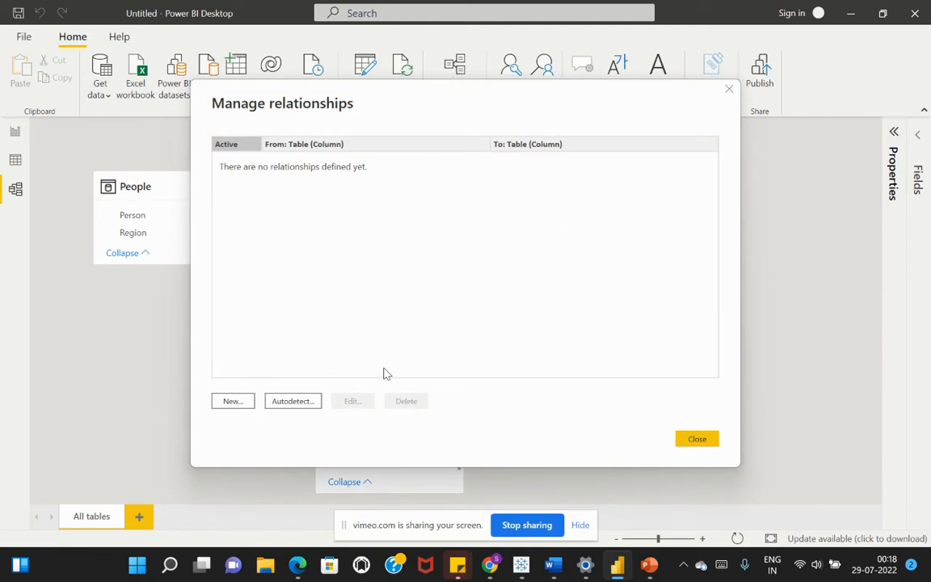
{"action": "left_click", "coordinate": [277, 401]}
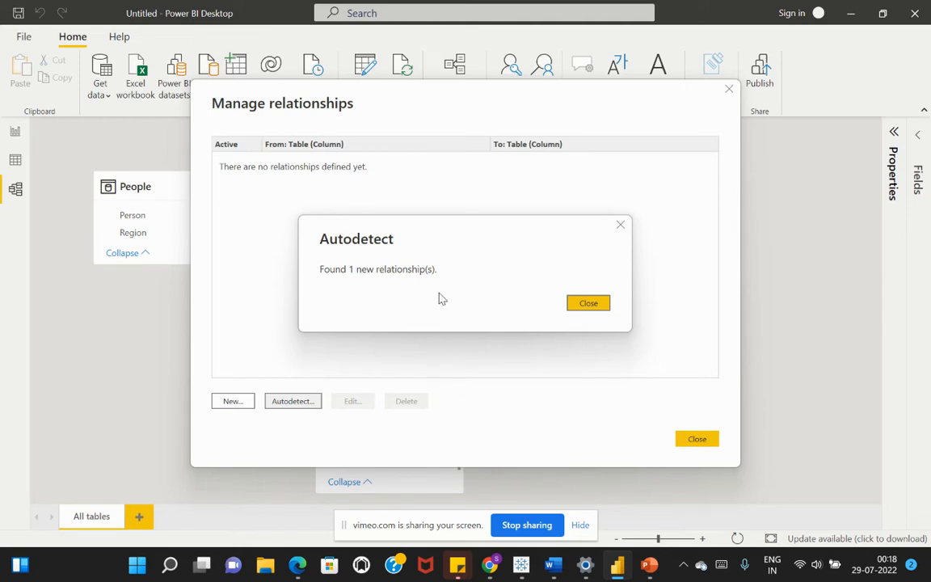
{"action": "left_click", "coordinate": [579, 305]}
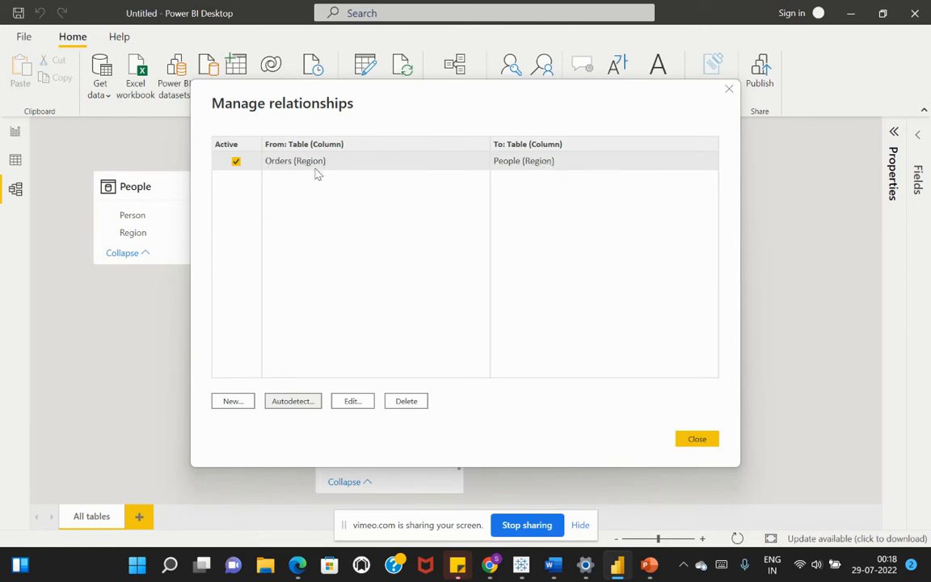
{"action": "left_click", "coordinate": [698, 440]}
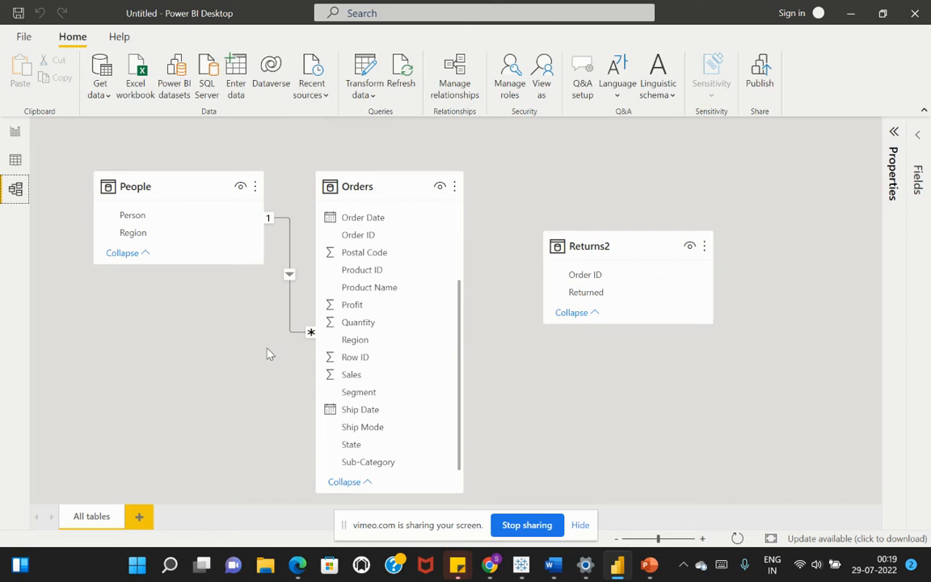
Step: Delete the relationship between the People and Orders tables from the data model
{"action": "left_click", "coordinate": [14, 132]}
{"action": "left_click", "coordinate": [918, 131]}
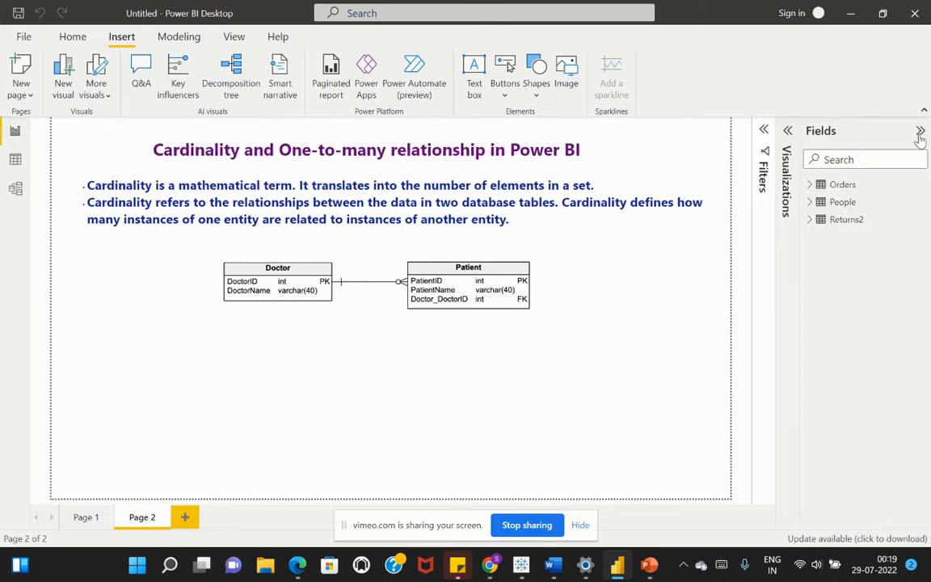
{"action": "left_click", "coordinate": [810, 185]}
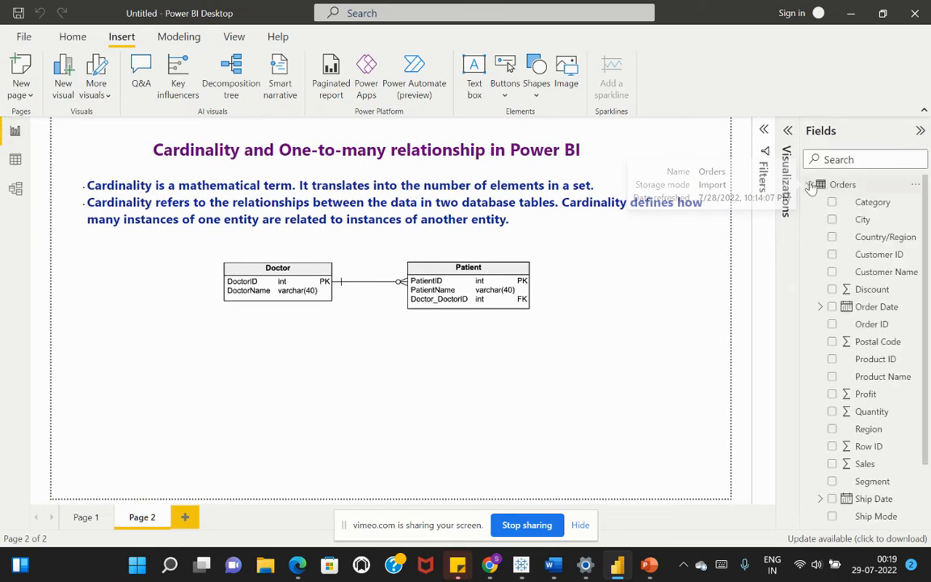
{"action": "left_click", "coordinate": [15, 188]}
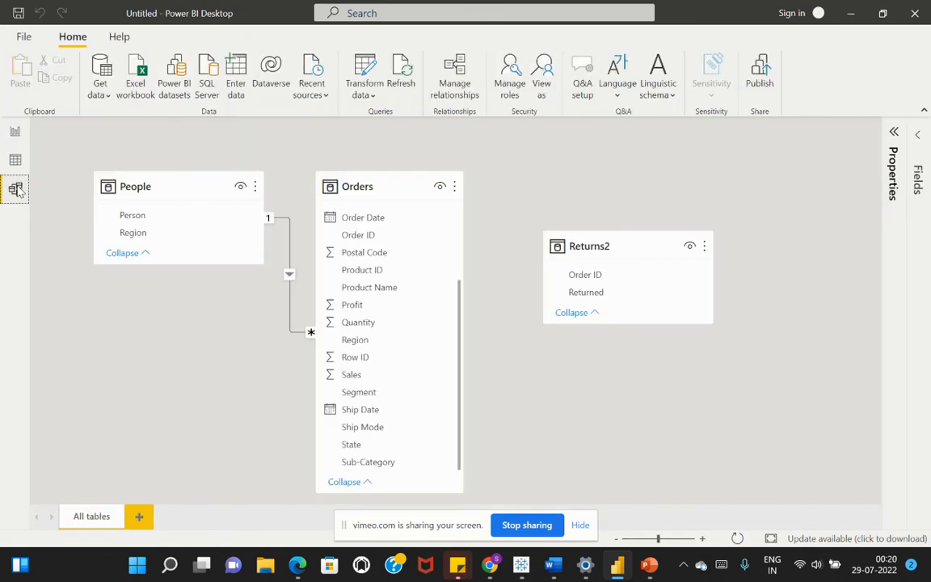
{"action": "right_click", "coordinate": [289, 252]}
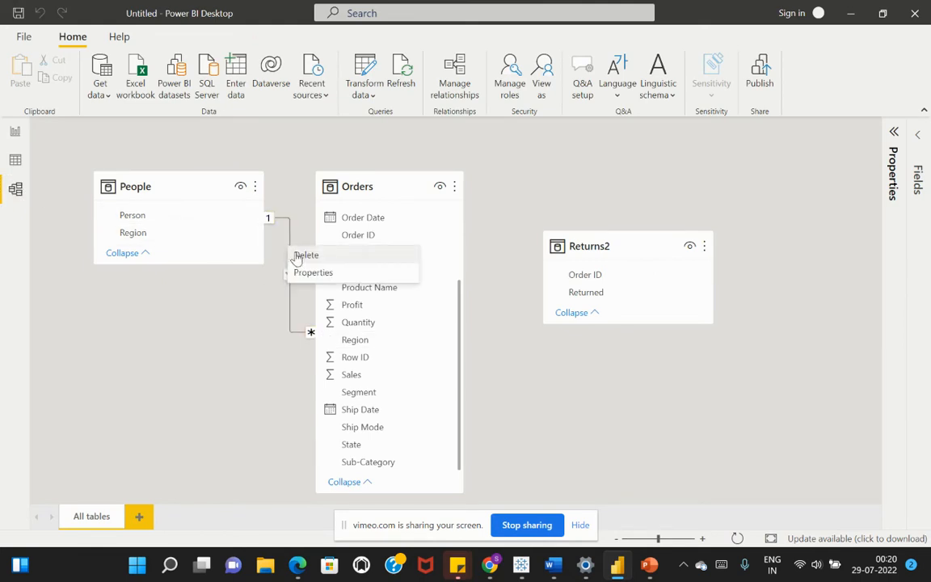
{"action": "left_click", "coordinate": [298, 256]}
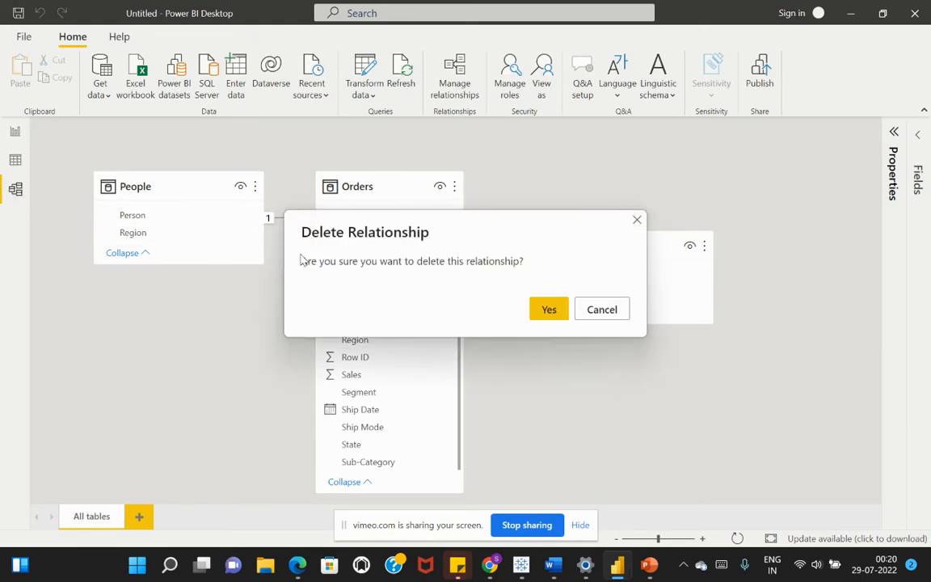
{"action": "left_click", "coordinate": [548, 310]}
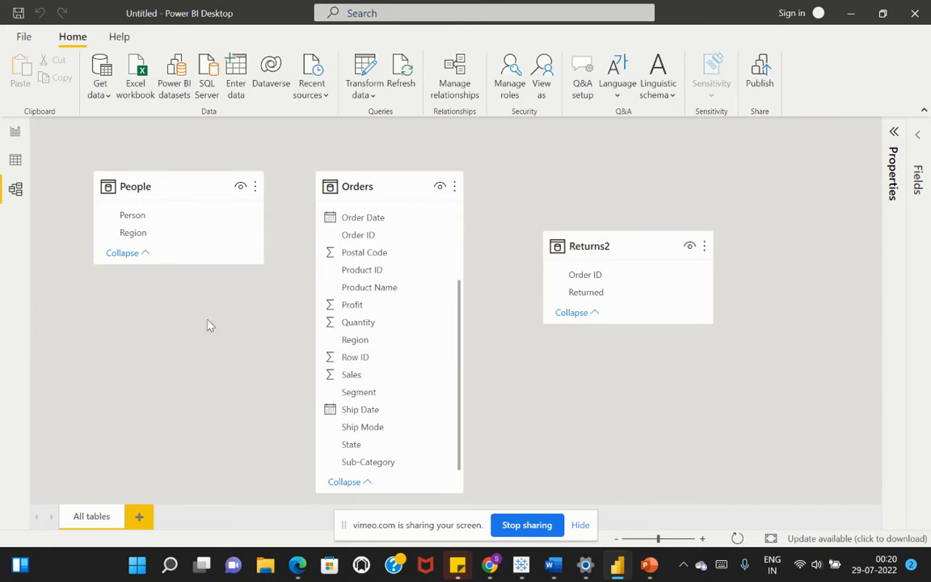
Step: Add a table visual to Page 2 showing Person from People and Sales from Orders
{"action": "left_click", "coordinate": [15, 131]}
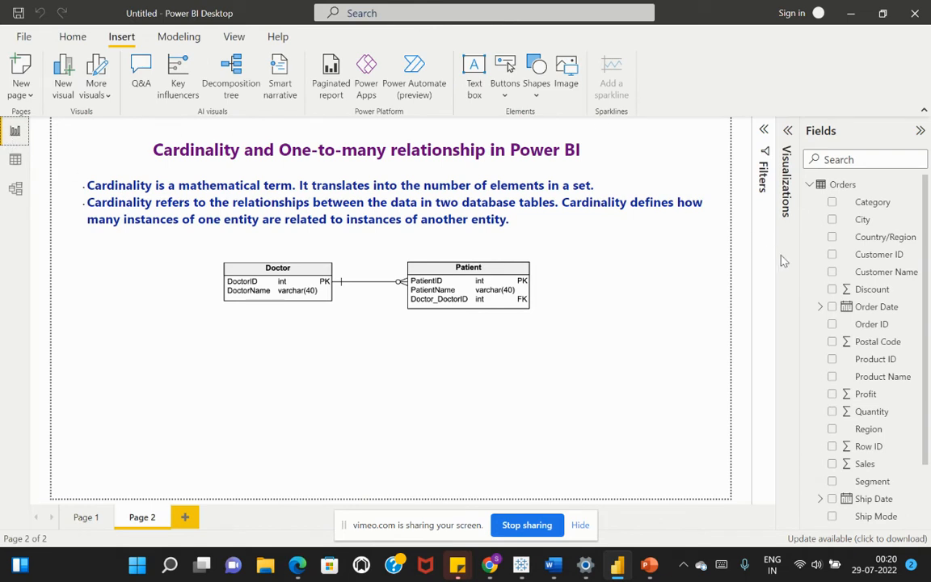
{"action": "scroll", "coordinate": [884, 253], "scroll_direction": "down", "scroll_amount": 2}
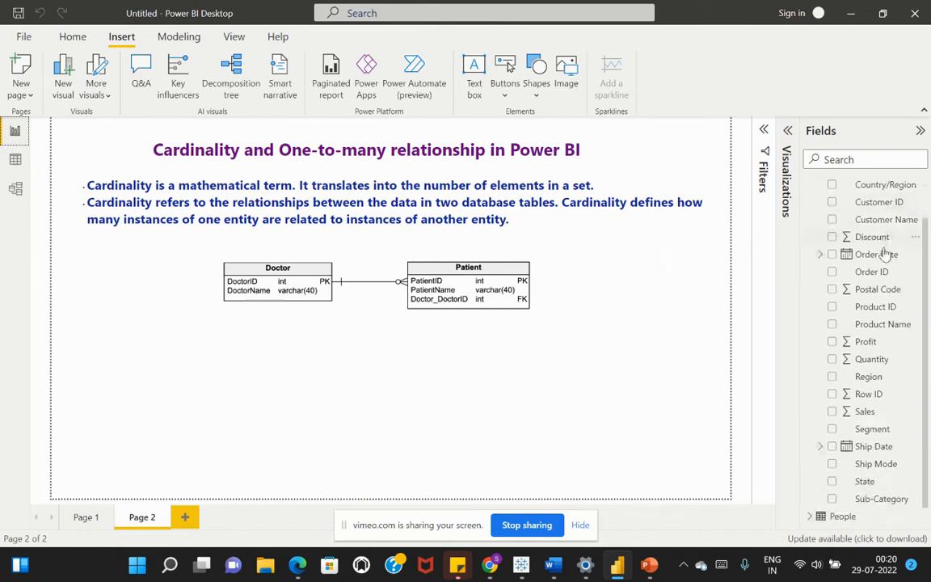
{"action": "scroll", "coordinate": [881, 243], "scroll_direction": "up", "scroll_amount": 3}
{"action": "left_click", "coordinate": [819, 186]}
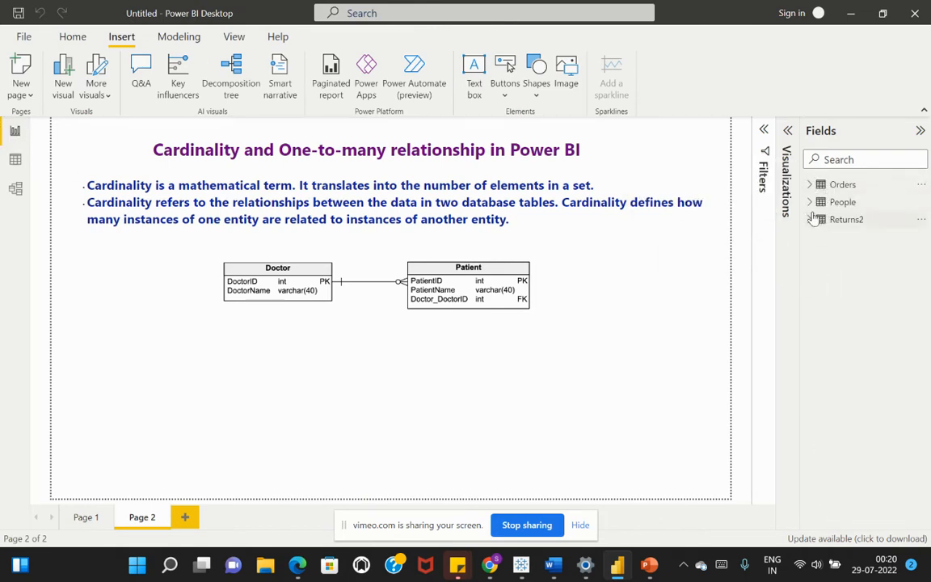
{"action": "left_click", "coordinate": [809, 203]}
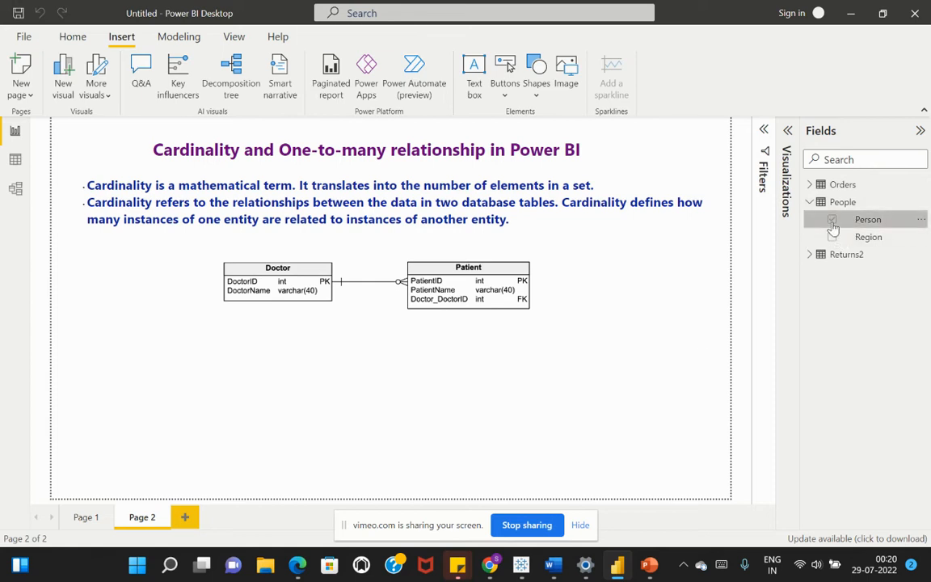
{"action": "left_click", "coordinate": [832, 222]}
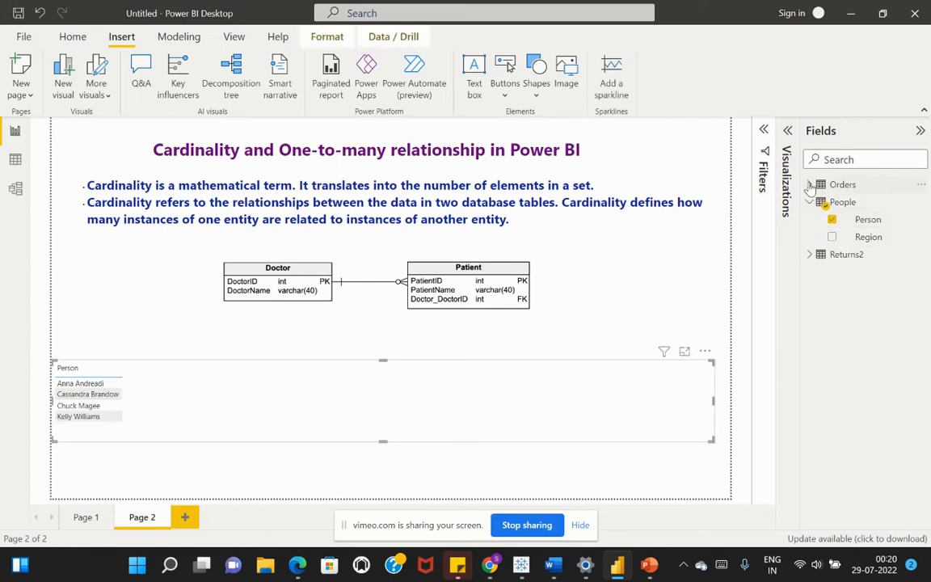
{"action": "left_click", "coordinate": [840, 185]}
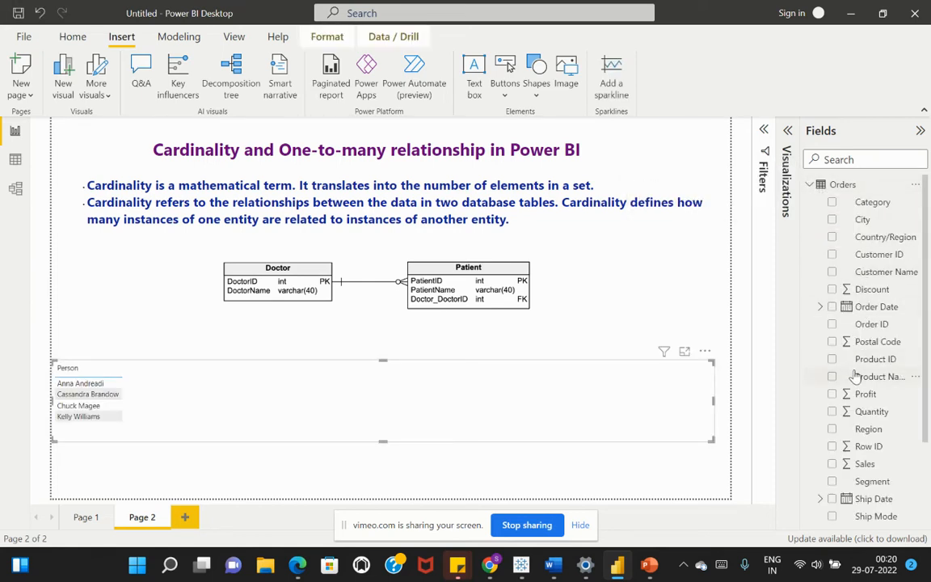
{"action": "scroll", "coordinate": [837, 374], "scroll_direction": "down", "scroll_amount": 1}
{"action": "left_click", "coordinate": [832, 412]}
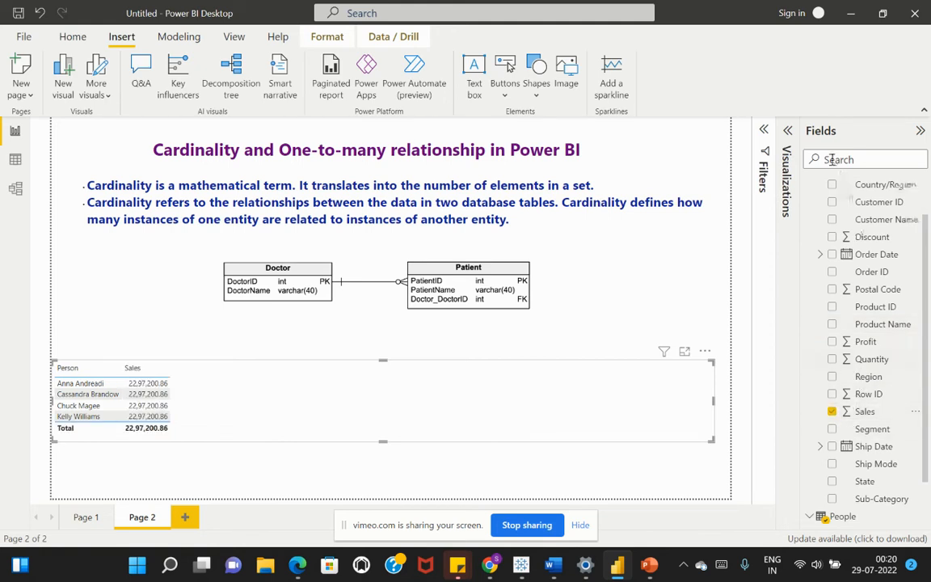
Step: Narrow the Person and Sales table visual and move it just below the Doctor–Patient diagram
{"action": "left_click", "coordinate": [920, 131]}
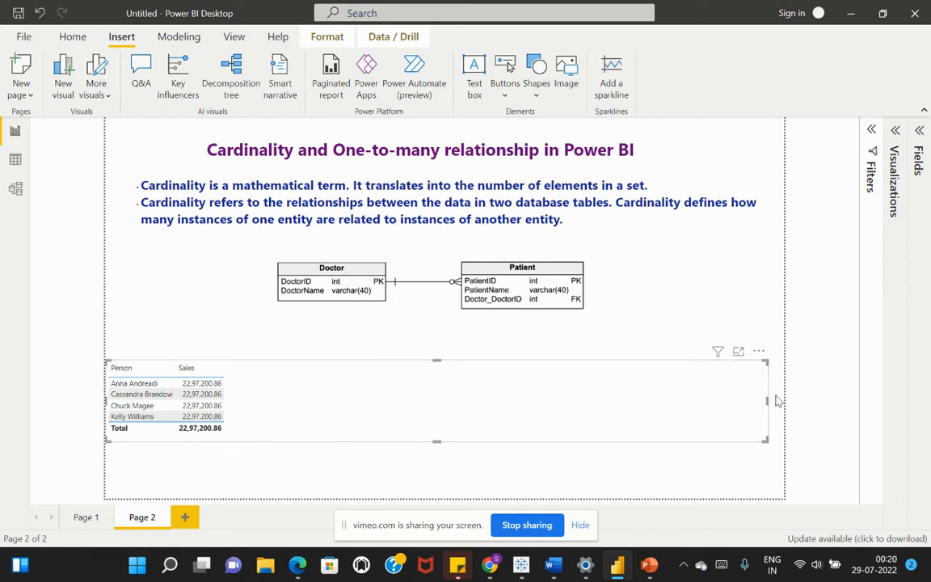
{"action": "left_click_drag", "start_coordinate": [766, 399], "coordinate": [554, 395]}
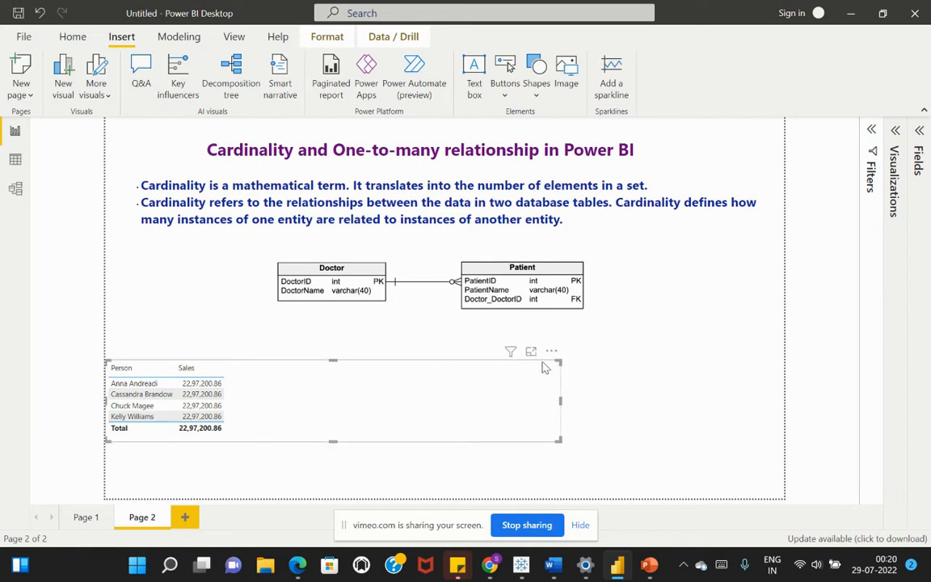
{"action": "left_click_drag", "start_coordinate": [553, 357], "coordinate": [677, 328]}
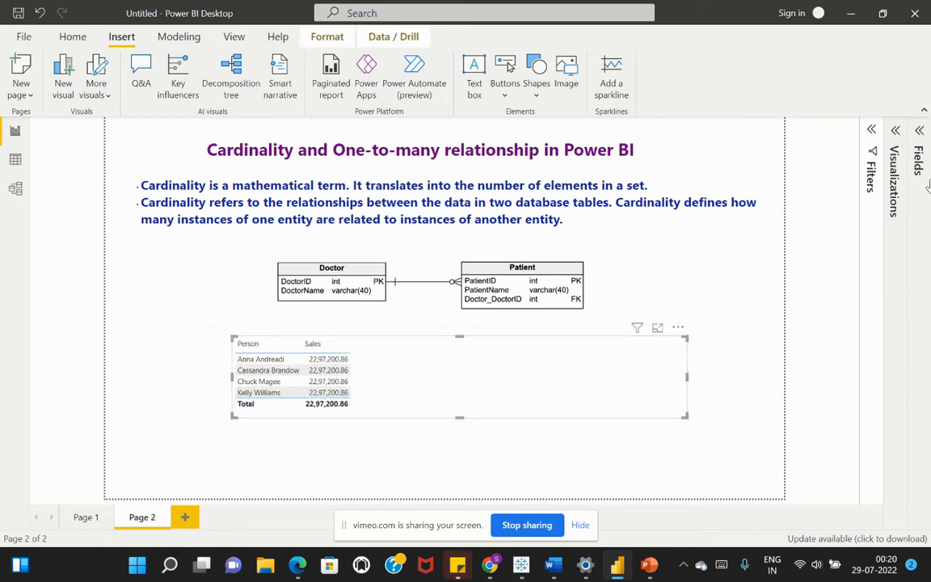
Step: Open the table visual's formatting options and review its general size properties
{"action": "left_click", "coordinate": [895, 131]}
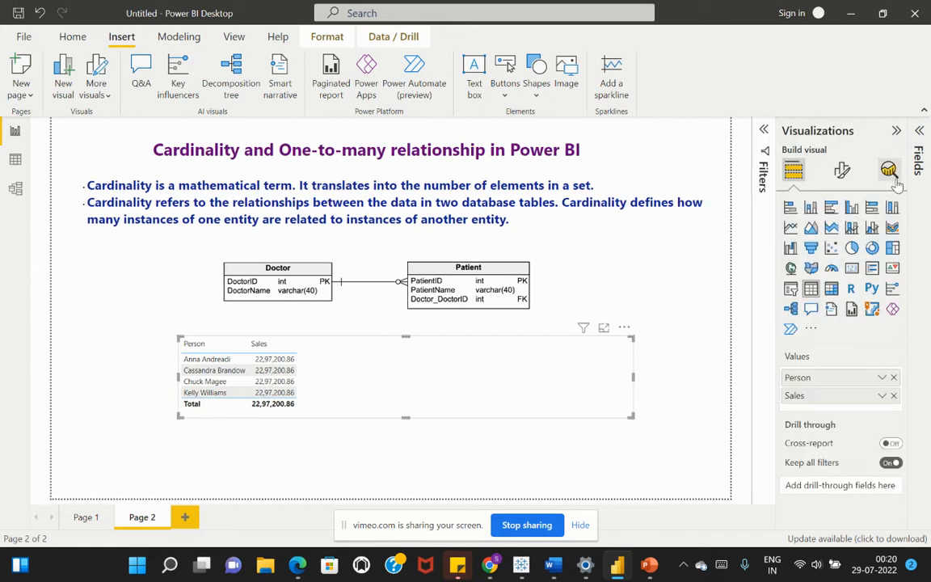
{"action": "left_click", "coordinate": [842, 171]}
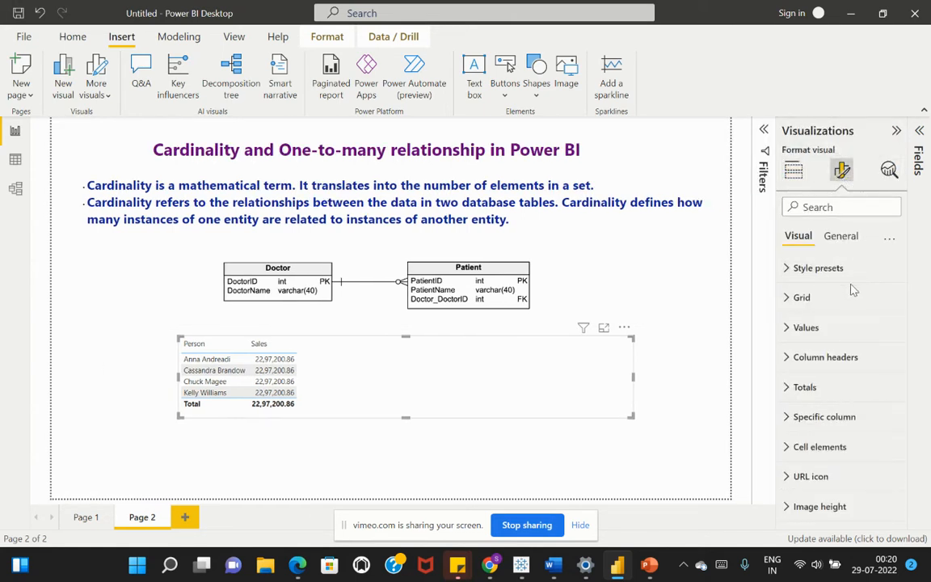
{"action": "left_click", "coordinate": [840, 241]}
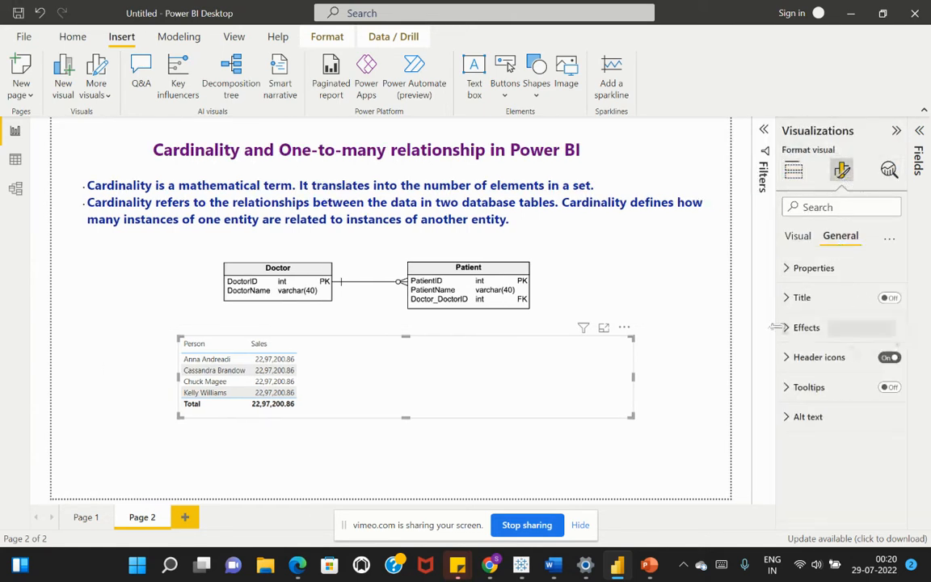
{"action": "left_click", "coordinate": [784, 272]}
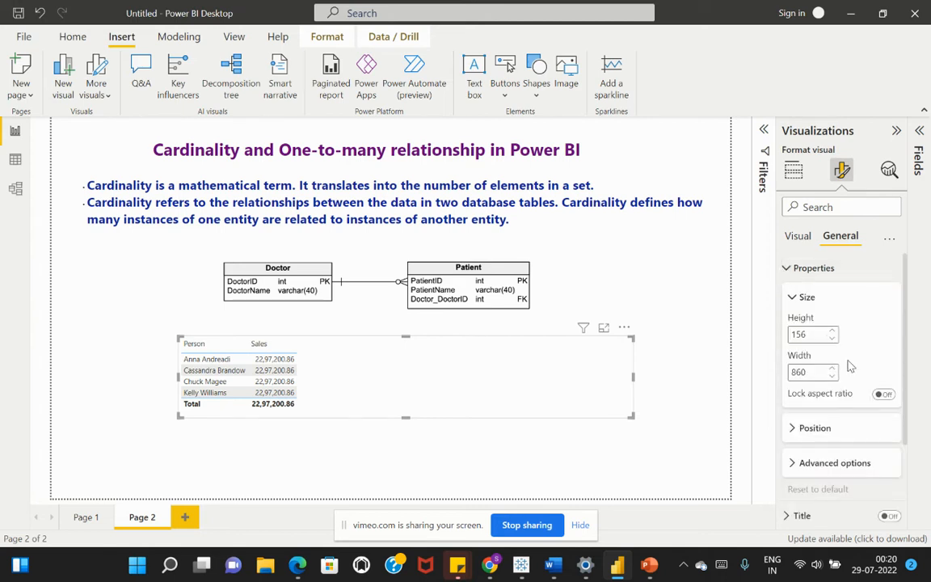
{"action": "left_click", "coordinate": [791, 274]}
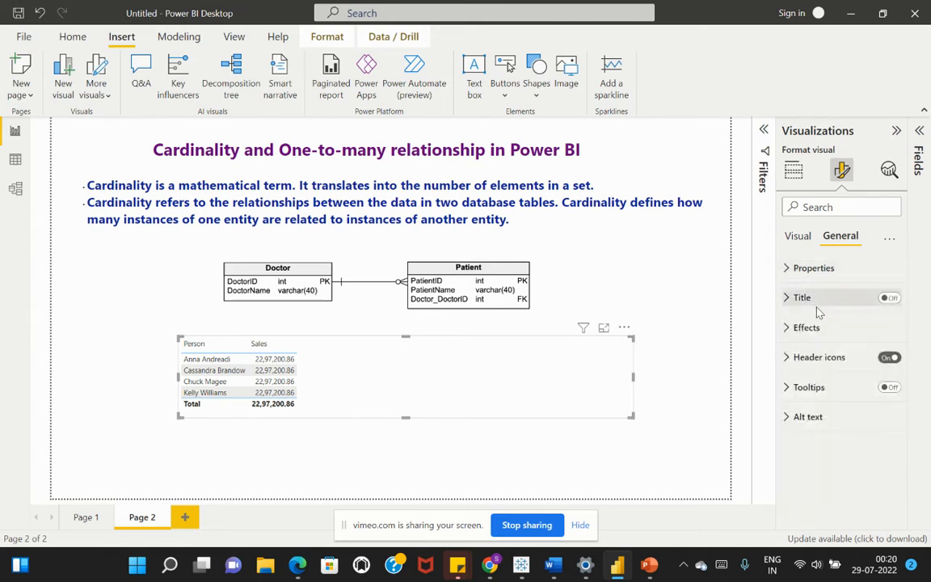
{"action": "left_click", "coordinate": [798, 237]}
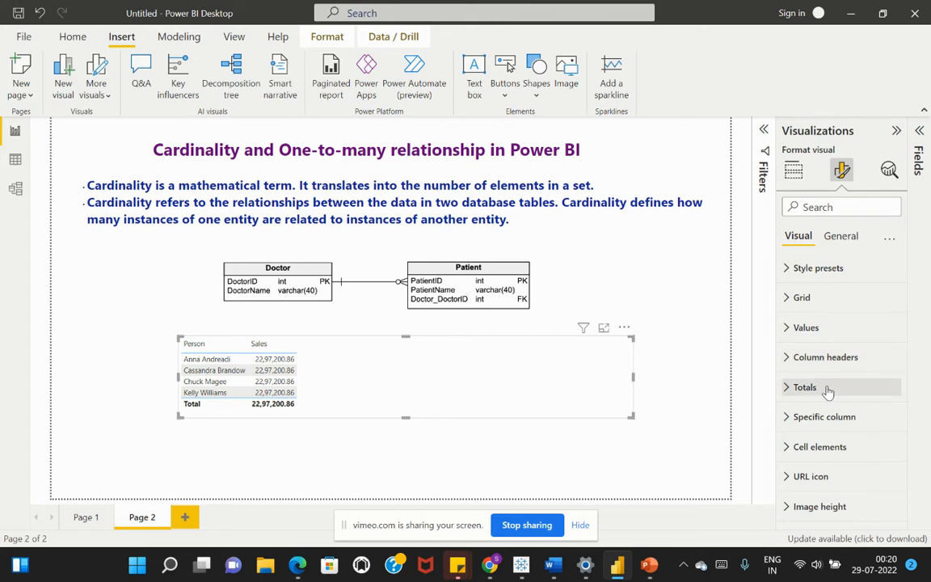
Step: Set the font size of the table visual's column headers to 18
{"action": "left_click", "coordinate": [786, 359]}
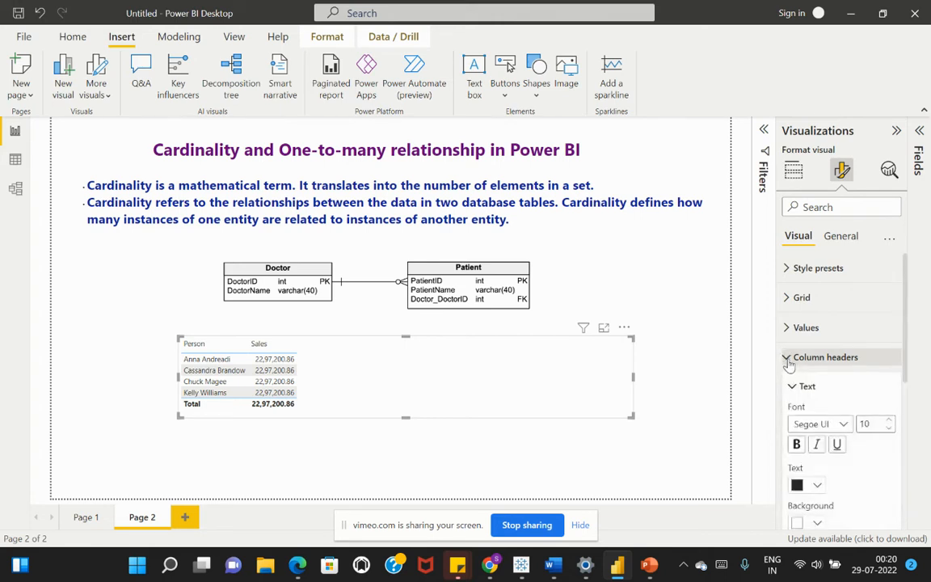
{"action": "left_click", "coordinate": [890, 421]}
{"action": "left_click", "coordinate": [890, 421]}
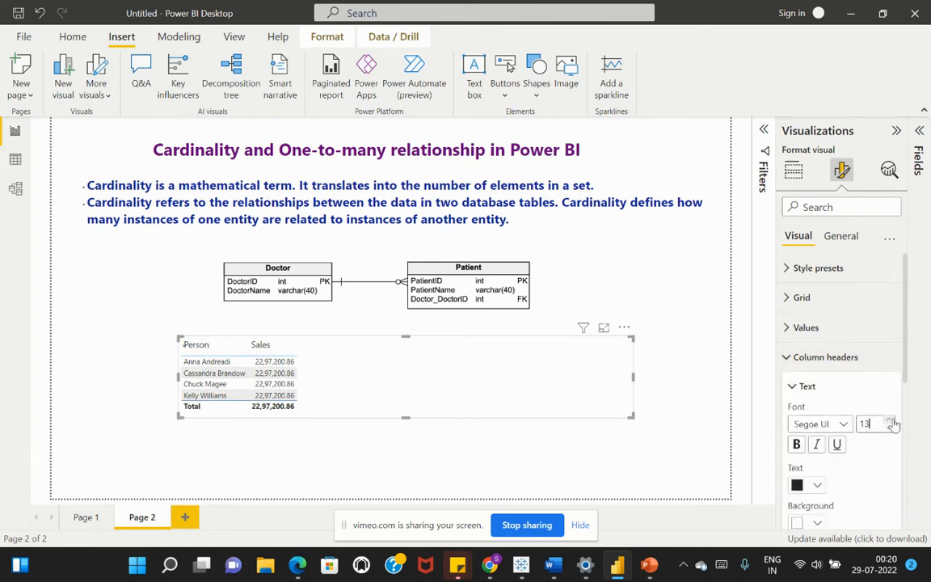
{"action": "left_click", "coordinate": [890, 421]}
{"action": "left_click", "coordinate": [793, 389]}
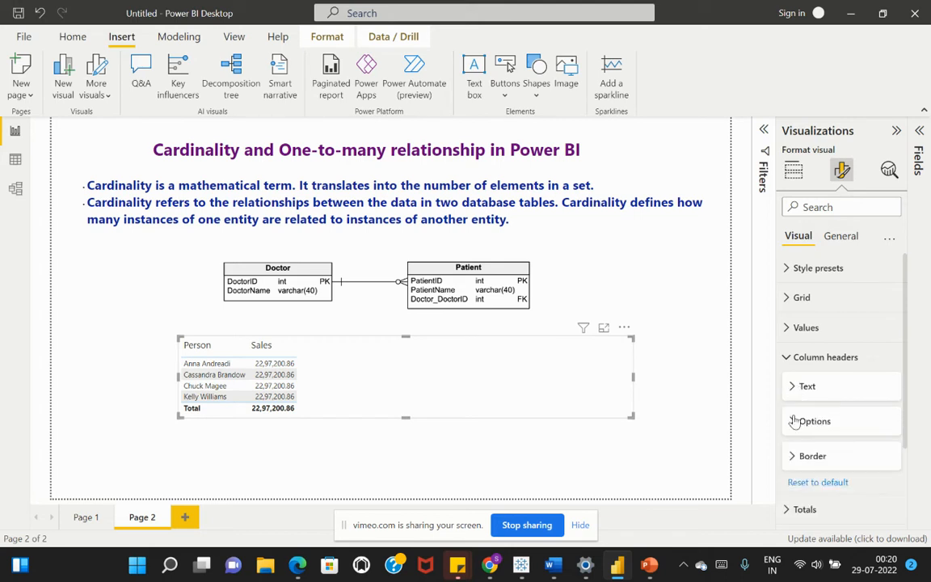
{"action": "left_click", "coordinate": [792, 390]}
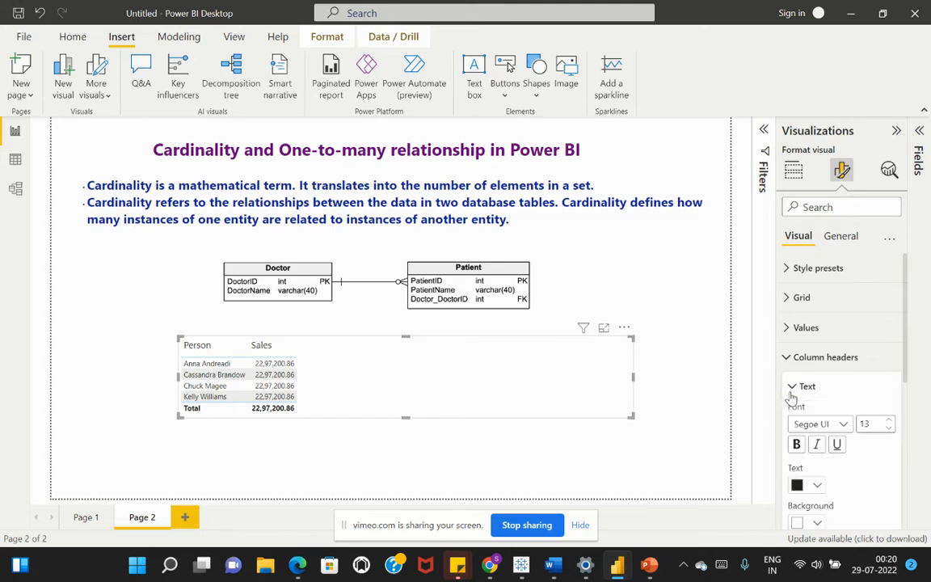
{"action": "left_click", "coordinate": [890, 421]}
{"action": "left_click", "coordinate": [890, 421]}
{"action": "left_click", "coordinate": [890, 421]}
{"action": "left_click", "coordinate": [889, 421]}
{"action": "left_click", "coordinate": [889, 421]}
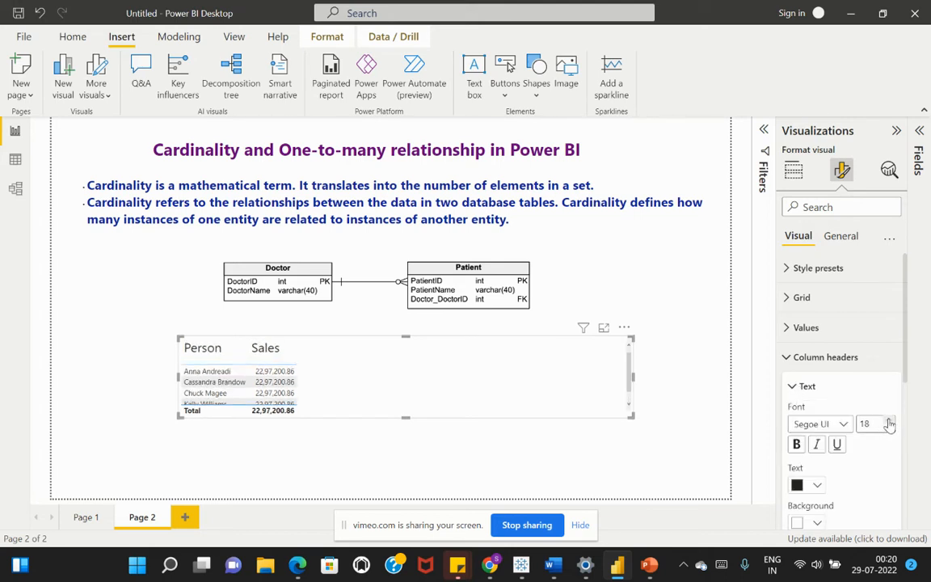
{"action": "left_click", "coordinate": [791, 386]}
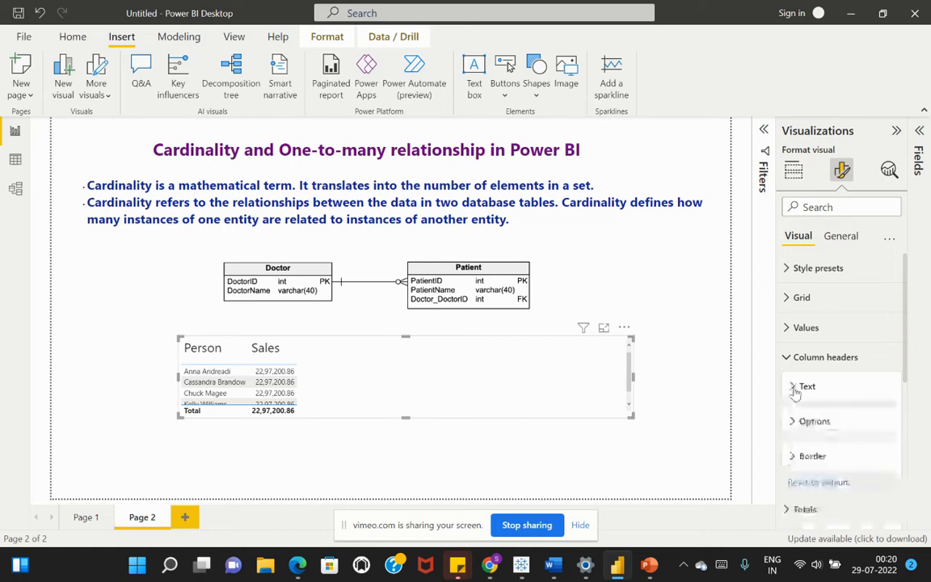
Step: Set the font size of the table visual's values to 14
{"action": "left_click", "coordinate": [788, 330]}
{"action": "left_click", "coordinate": [889, 391]}
{"action": "left_click", "coordinate": [889, 391]}
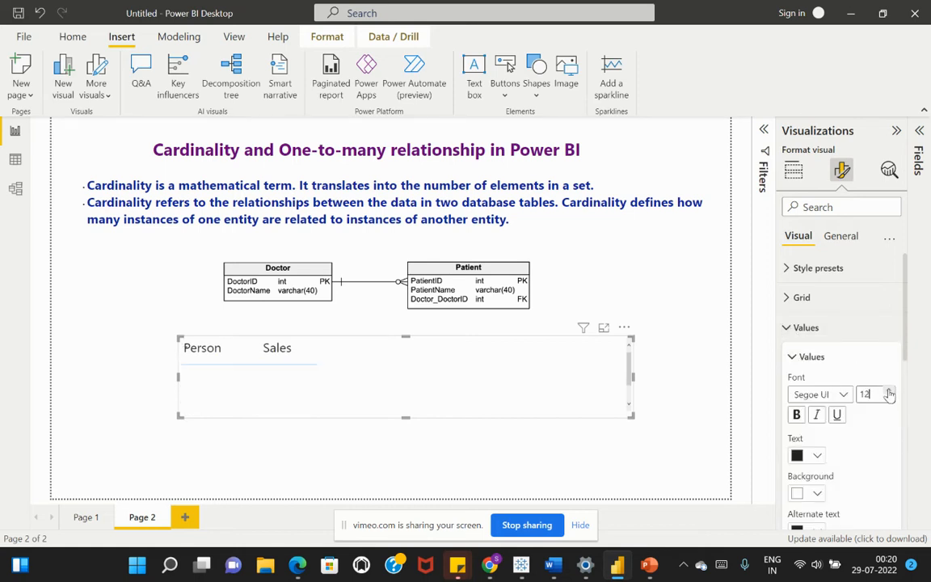
{"action": "left_click", "coordinate": [888, 391]}
{"action": "left_click", "coordinate": [889, 391]}
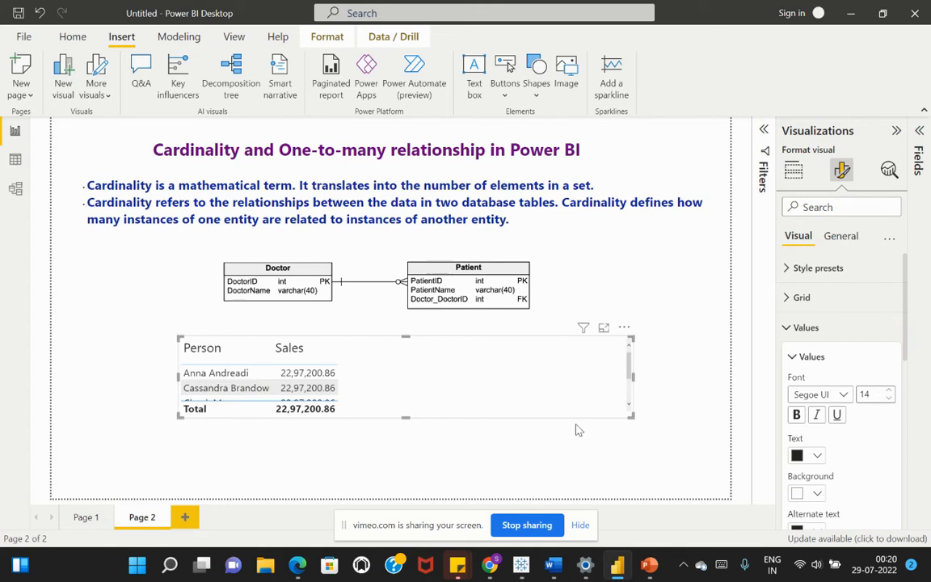
Step: Enlarge the Person and Sales table visual so all its rows fit, and collapse the Visualizations pane
{"action": "left_click_drag", "start_coordinate": [631, 416], "coordinate": [672, 485]}
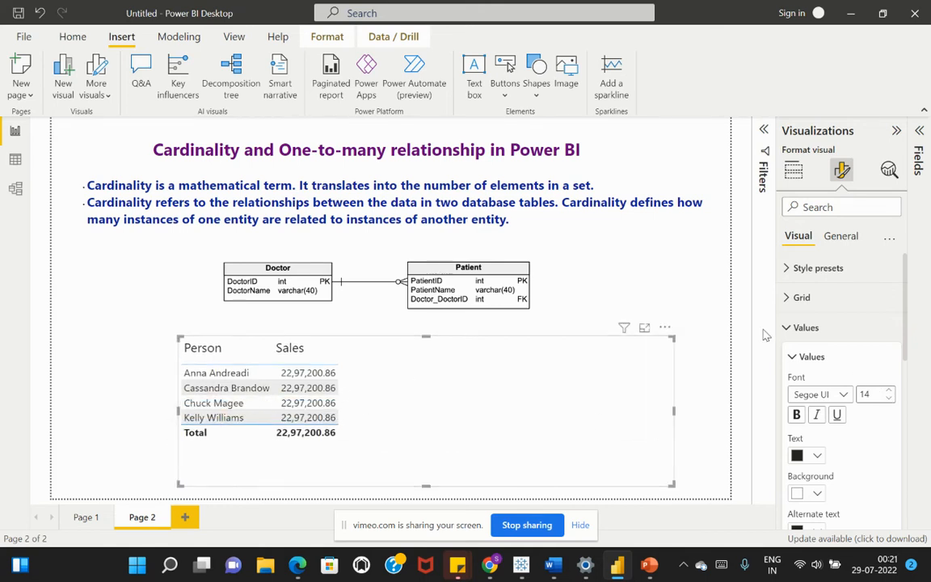
{"action": "left_click", "coordinate": [896, 130]}
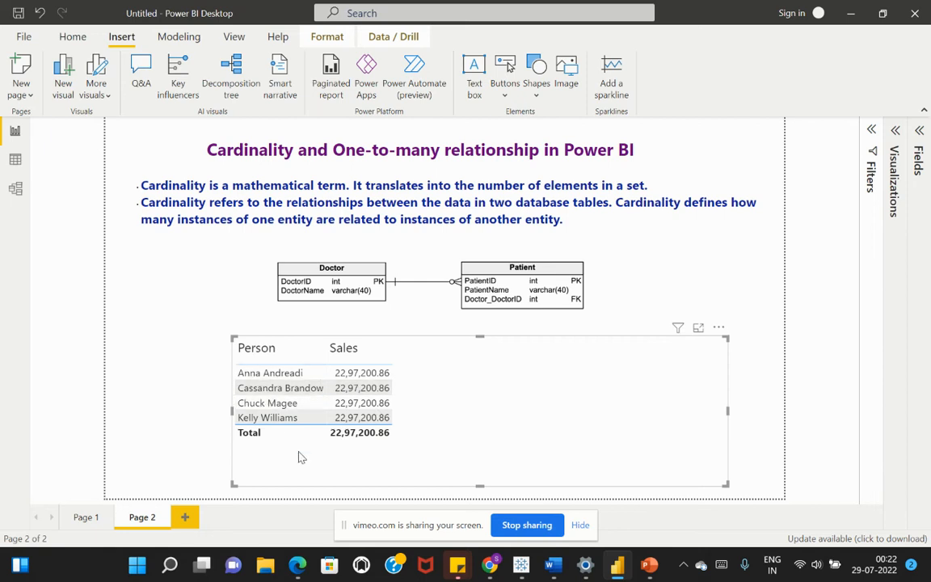
Step: Create a relationship between the Region fields of the People and Orders tables in the model, and return to the report page
{"action": "left_click", "coordinate": [14, 190]}
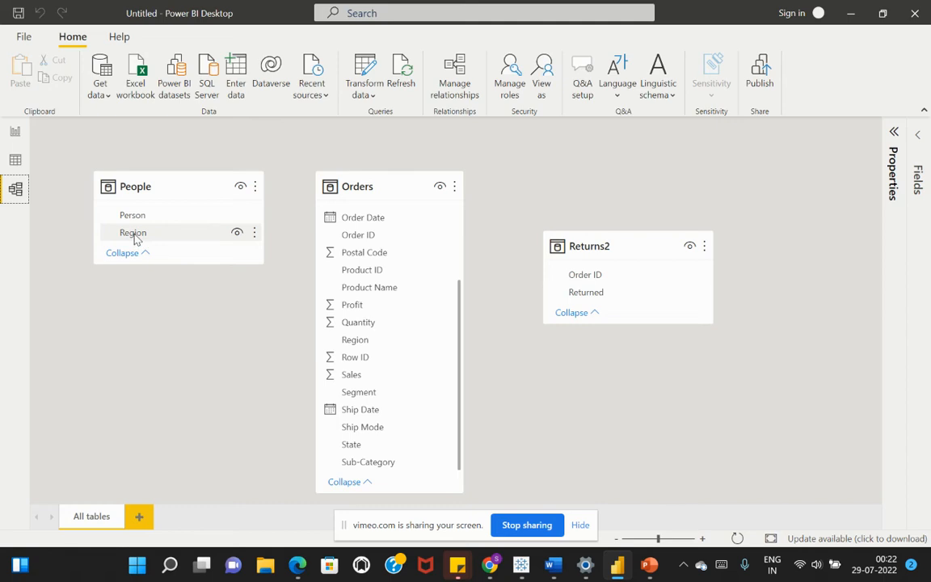
{"action": "left_click_drag", "start_coordinate": [131, 240], "coordinate": [353, 343]}
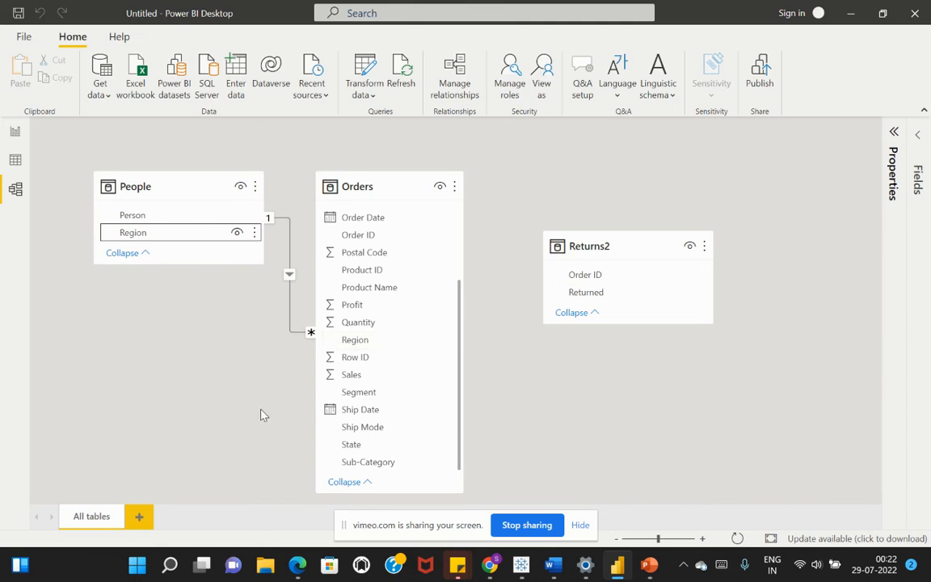
{"action": "left_click", "coordinate": [16, 133]}
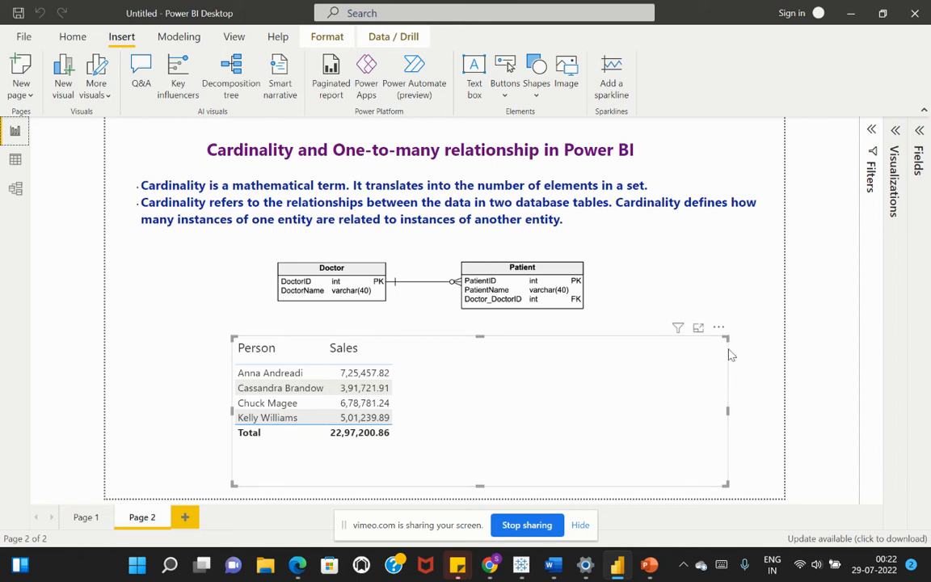
Step: Narrow the Person and Sales table visual to fit its two columns, move it left below the Doctor–Patient diagram, and deselect it
{"action": "left_click_drag", "start_coordinate": [727, 410], "coordinate": [437, 406]}
{"action": "left_click_drag", "start_coordinate": [426, 332], "coordinate": [369, 323]}
{"action": "left_click", "coordinate": [452, 382]}
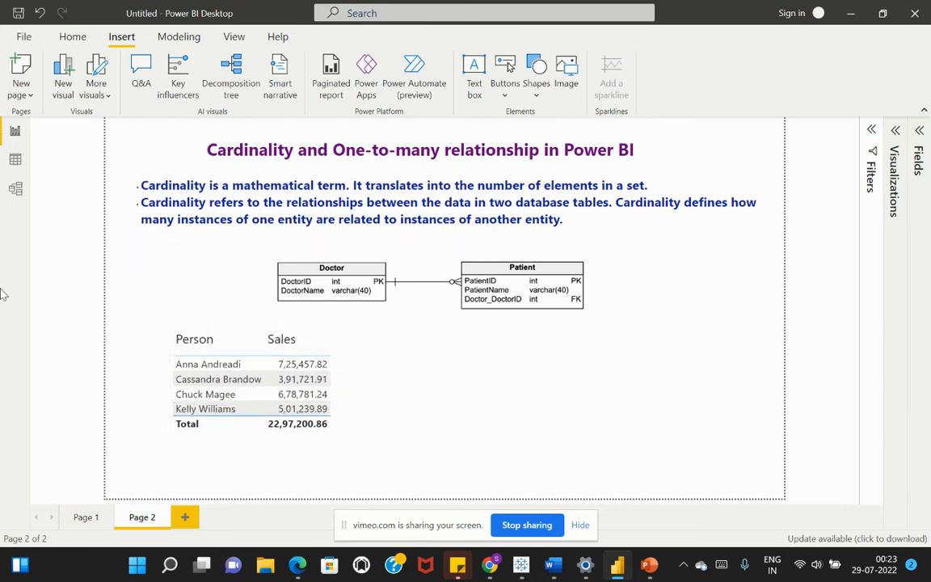
Step: In the model, start a relationship from the Returns2 table's Order ID to the Orders table's Order ID
{"action": "left_click", "coordinate": [15, 188]}
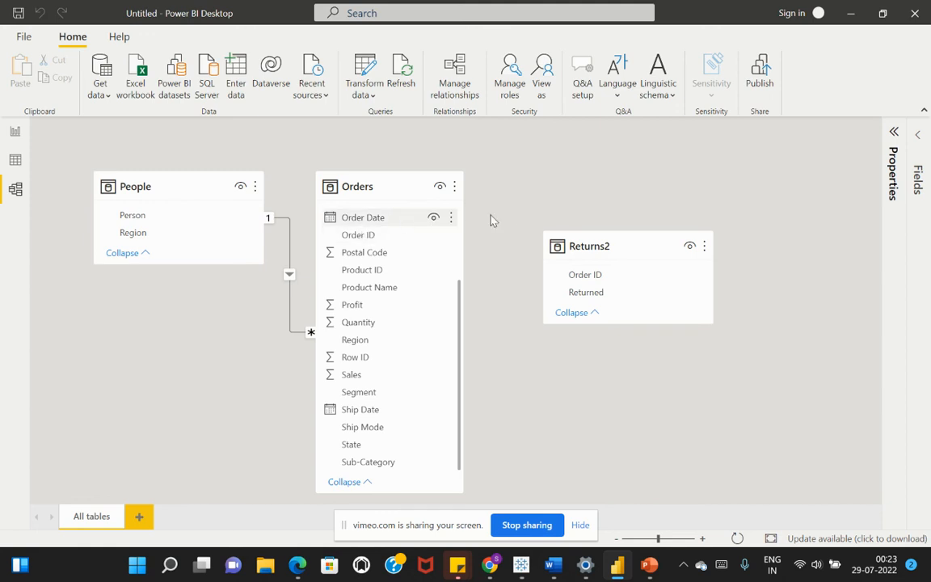
{"action": "left_click", "coordinate": [602, 279]}
{"action": "left_click_drag", "start_coordinate": [602, 279], "coordinate": [372, 241]}
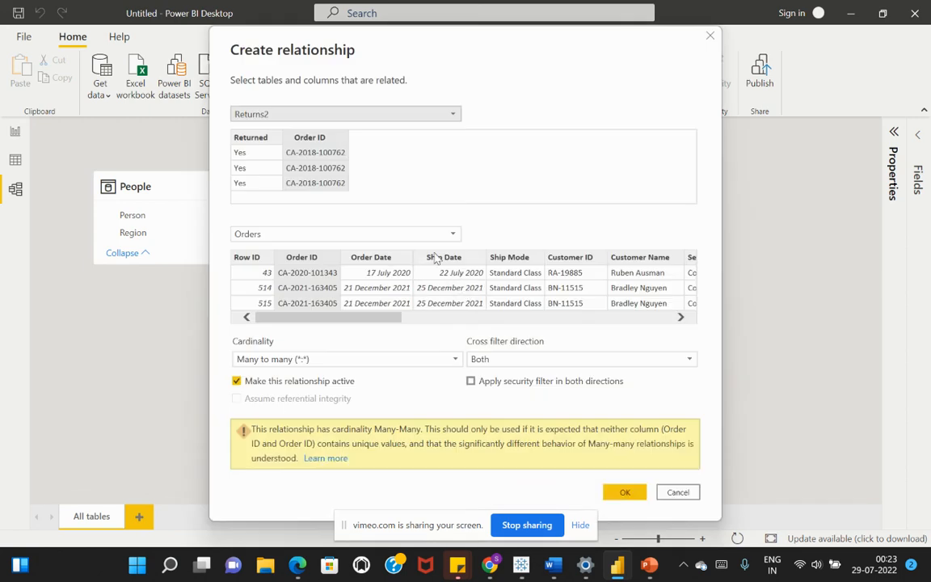